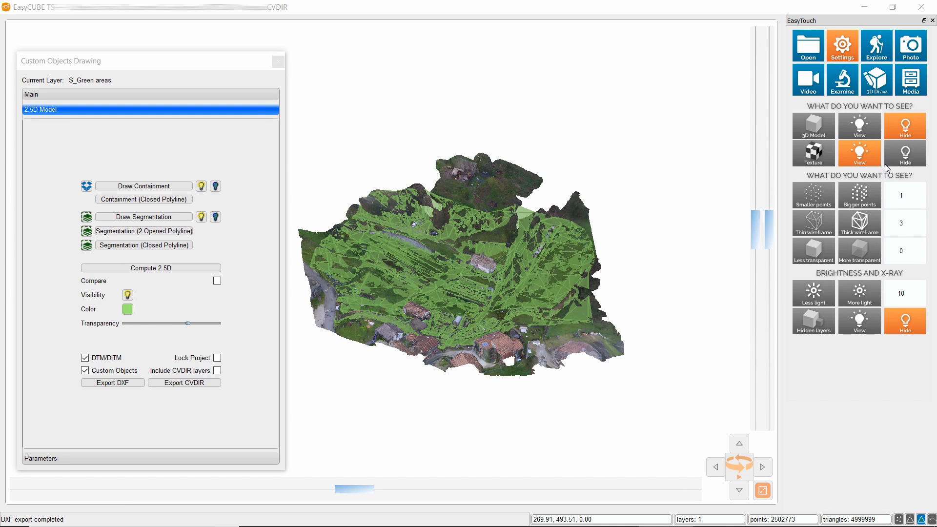
Hide the model texture and export the DTM/DITM with custom objects from the Construction layers to DXF, named Exportation.
click(916, 159)
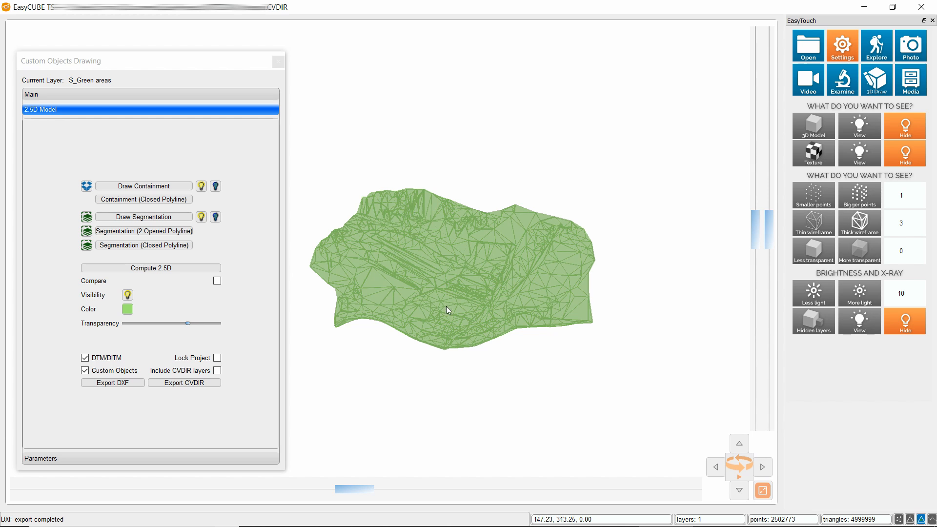
click(102, 385)
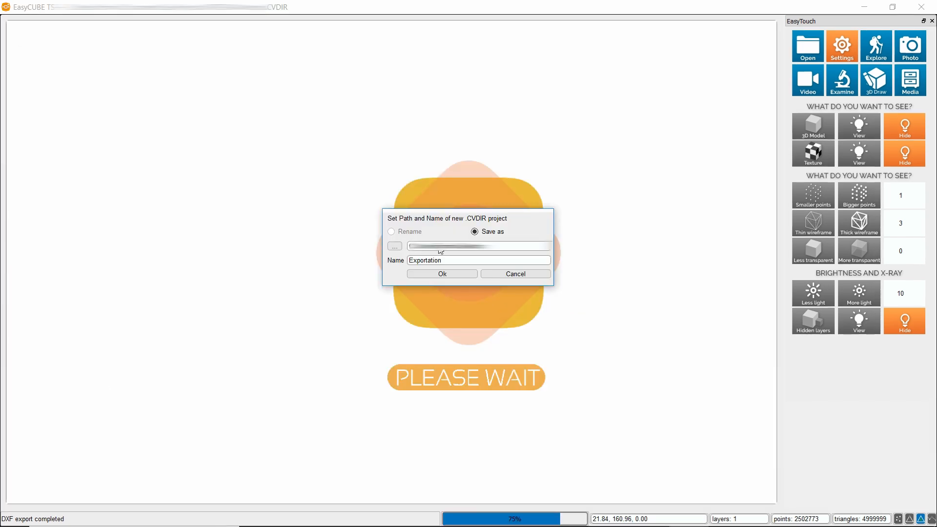
click(443, 274)
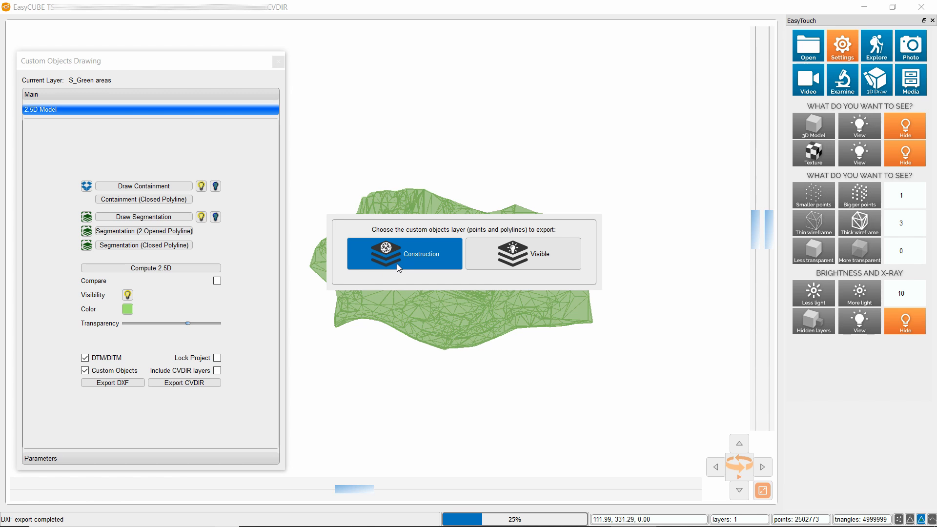
click(409, 257)
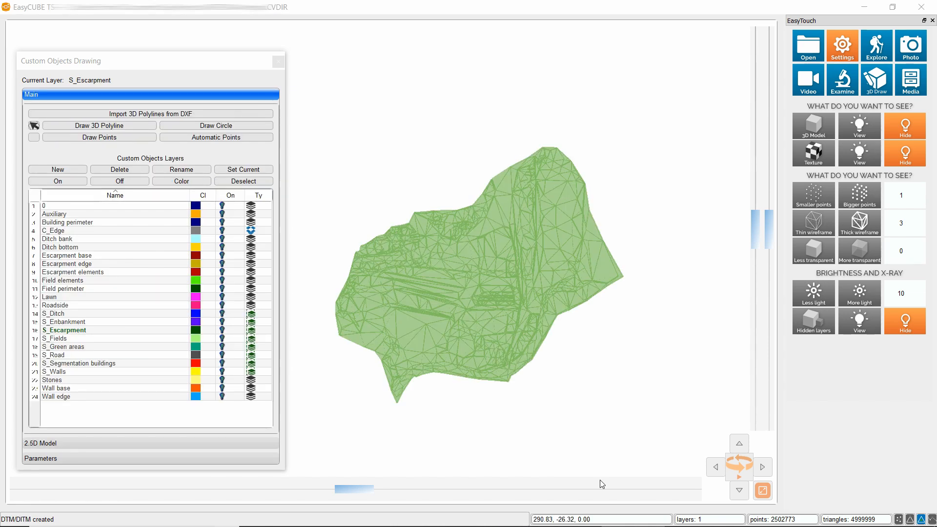
Switch to the EasyProjectsViews folder in File Explorer and open Exportation.dxf in BricsCAD.
mouse_move(288, 523)
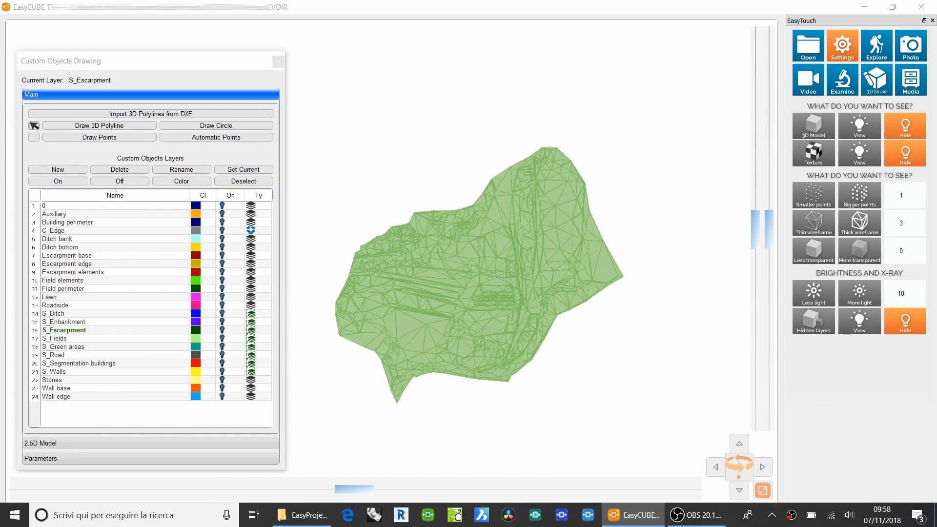
click(318, 516)
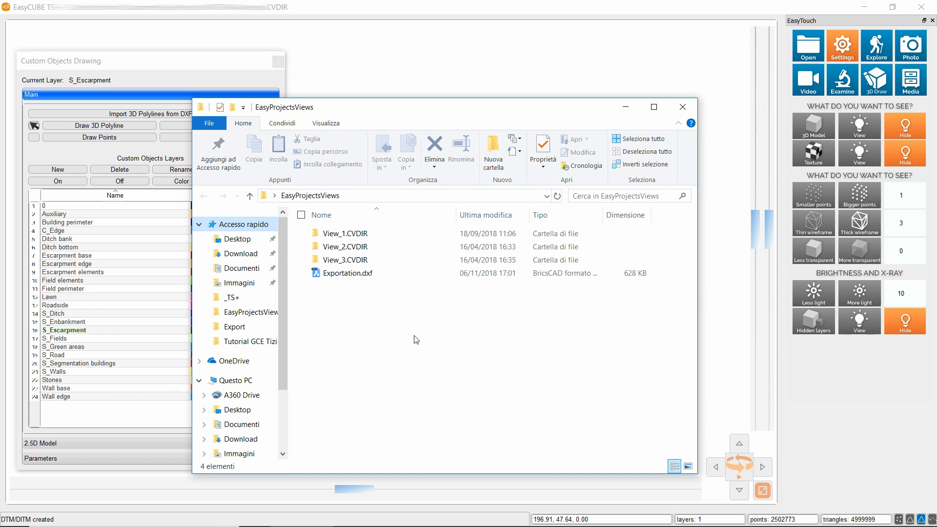
double_click(351, 279)
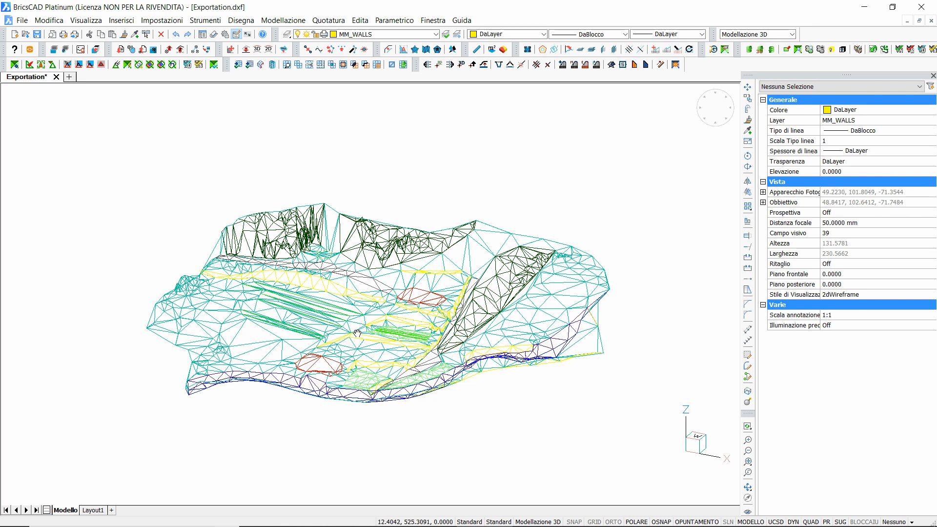
Examine the drawing's layer list, comparing the MM_ mesh layers with the S_ segmentation layers.
click(435, 35)
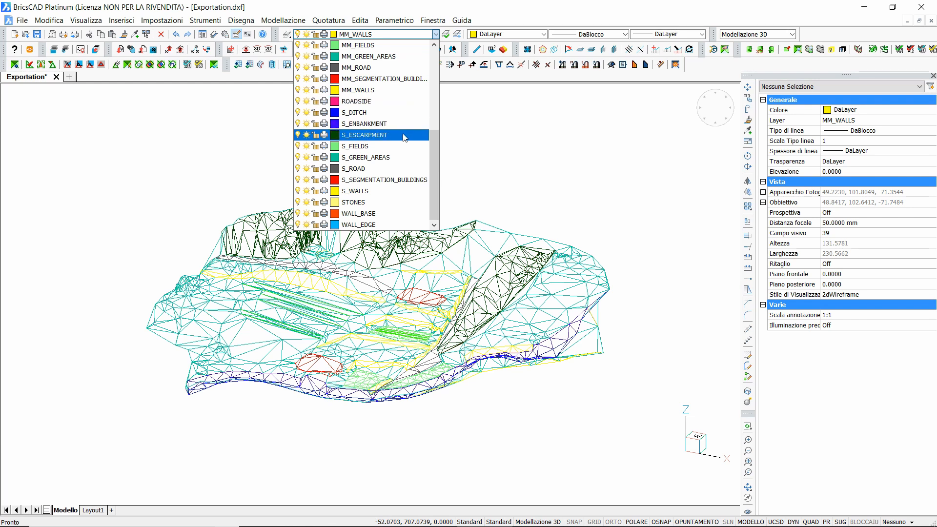
scroll(404, 137, up, 3)
scroll(404, 137, up, 2)
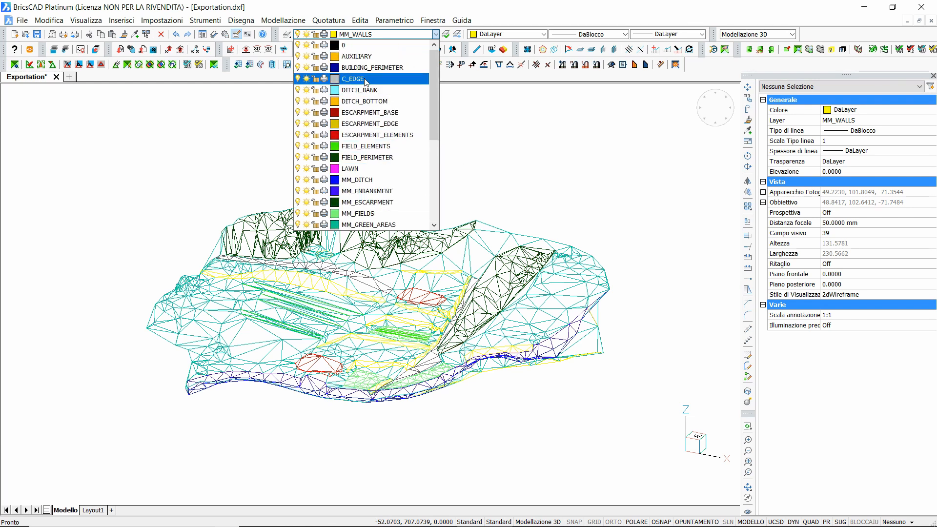
scroll(361, 149, down, 3)
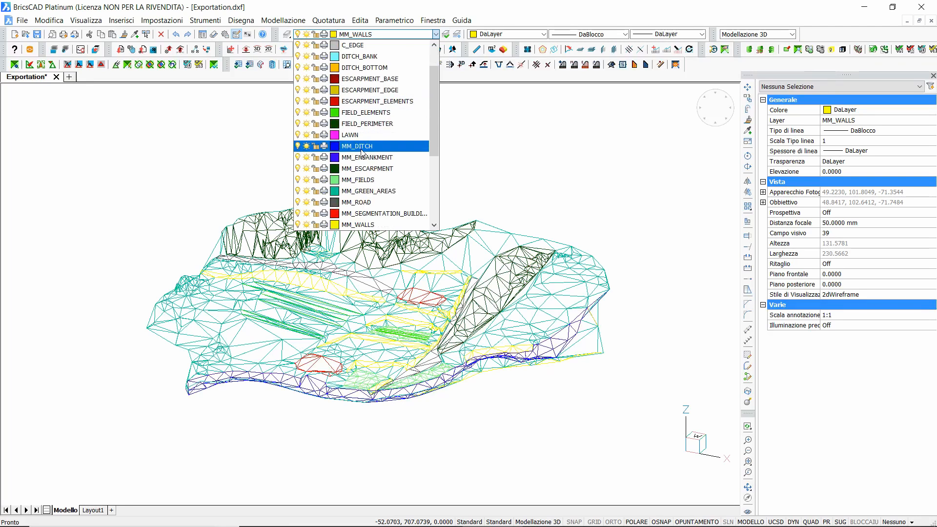
scroll(361, 152, down, 1)
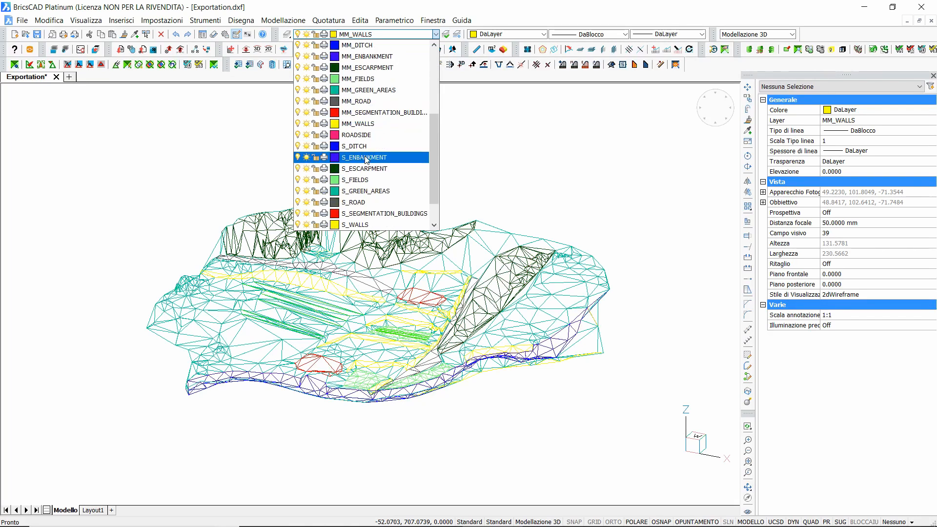
scroll(365, 181, up, 1)
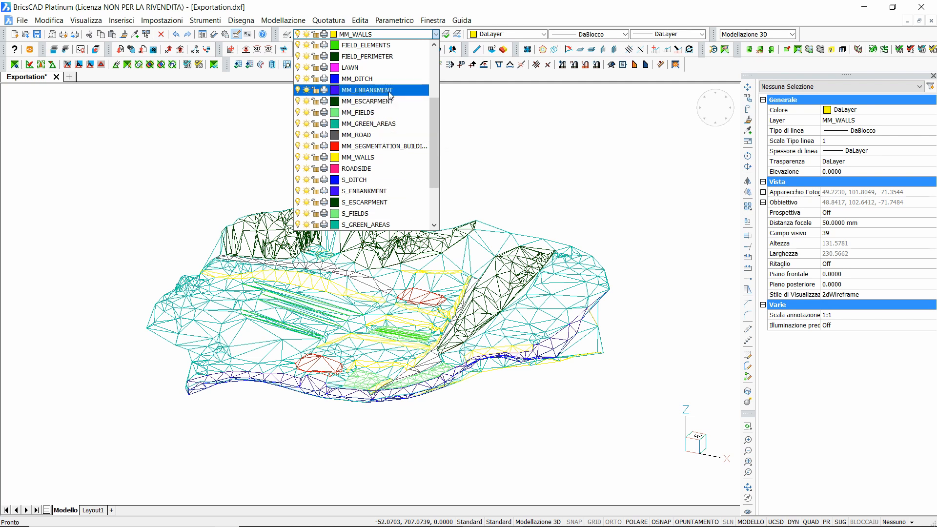
click(627, 131)
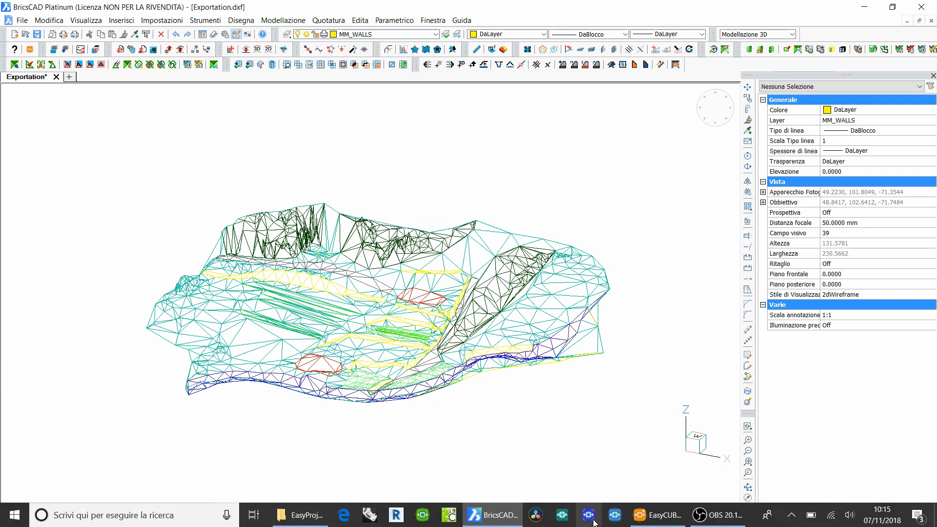
Switch back to EasyCUBE and start a CVDIR export of the DTM/DITM without custom objects, saving to the EasyProjectsViews folder on the Desktop.
click(654, 520)
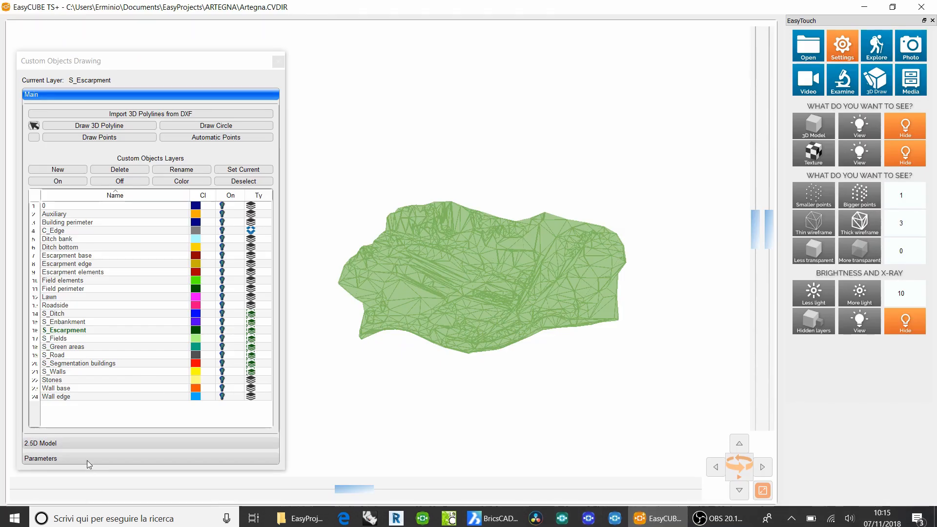
click(84, 442)
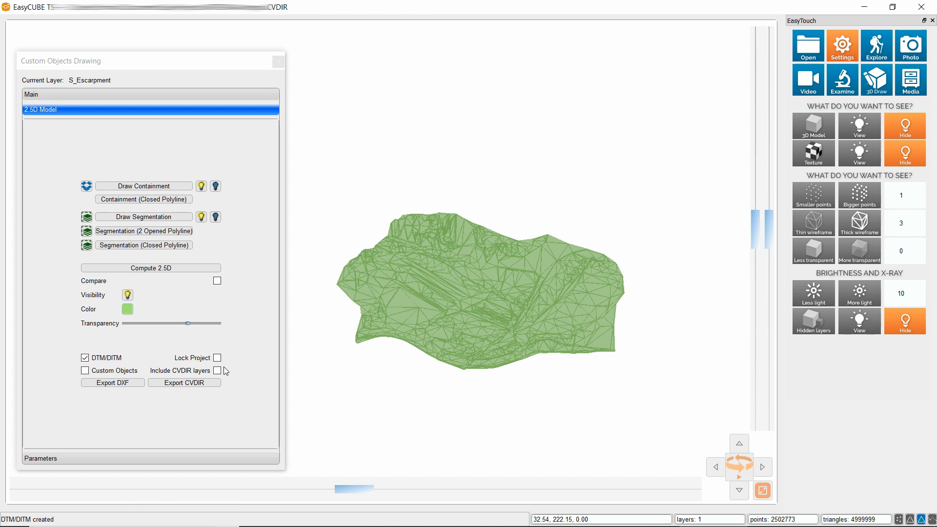
click(192, 384)
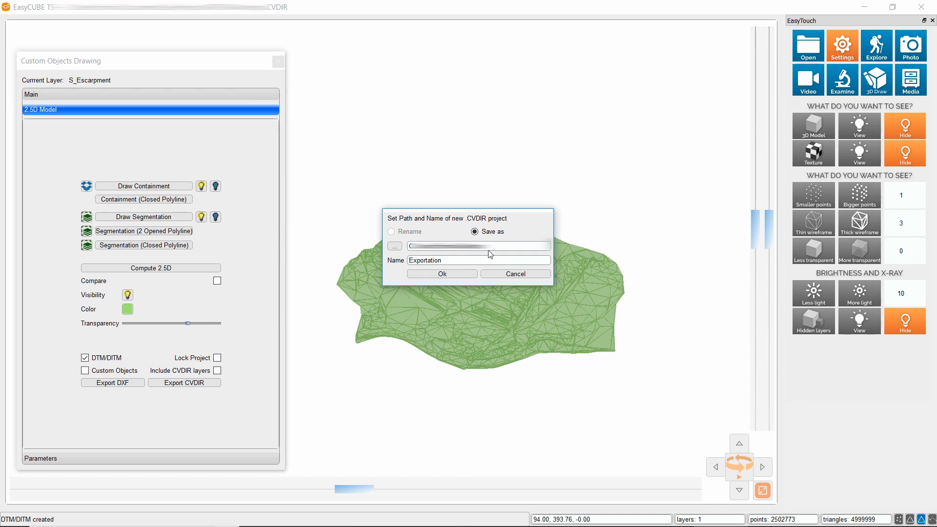
click(397, 247)
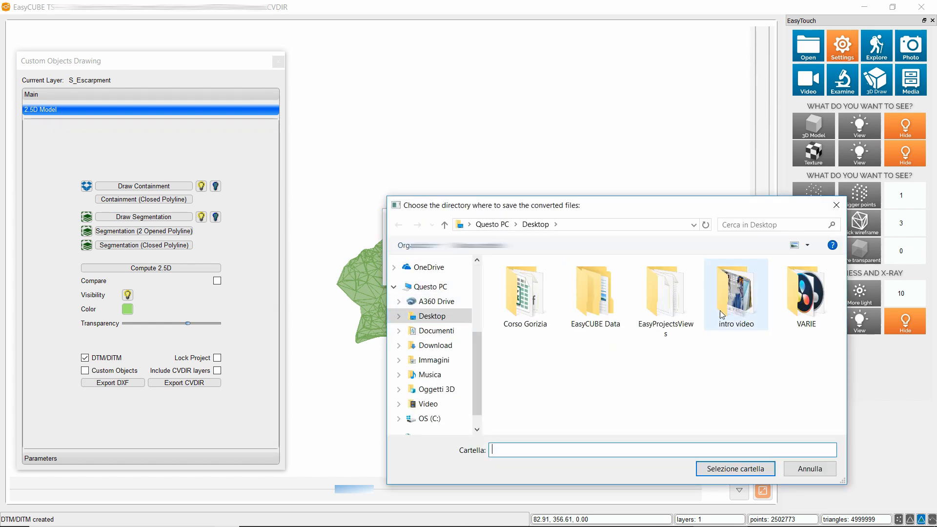
double_click(665, 293)
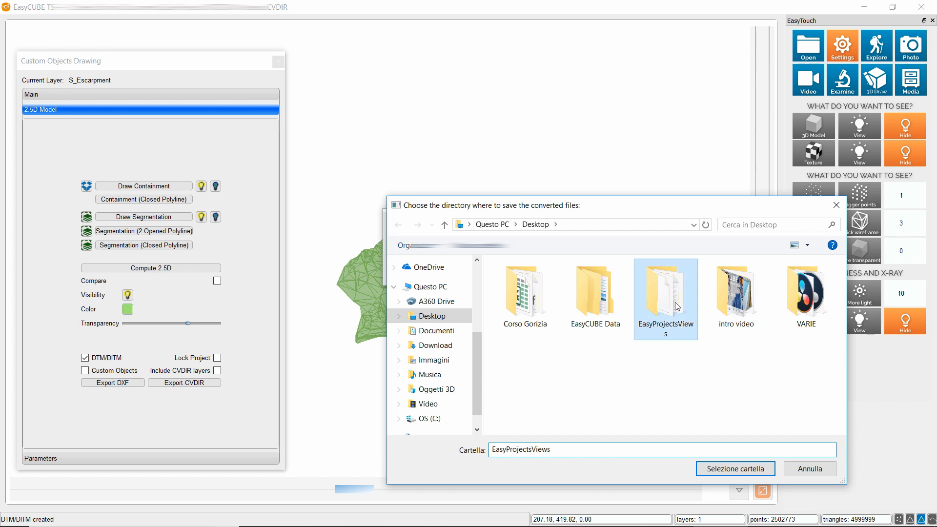
click(726, 472)
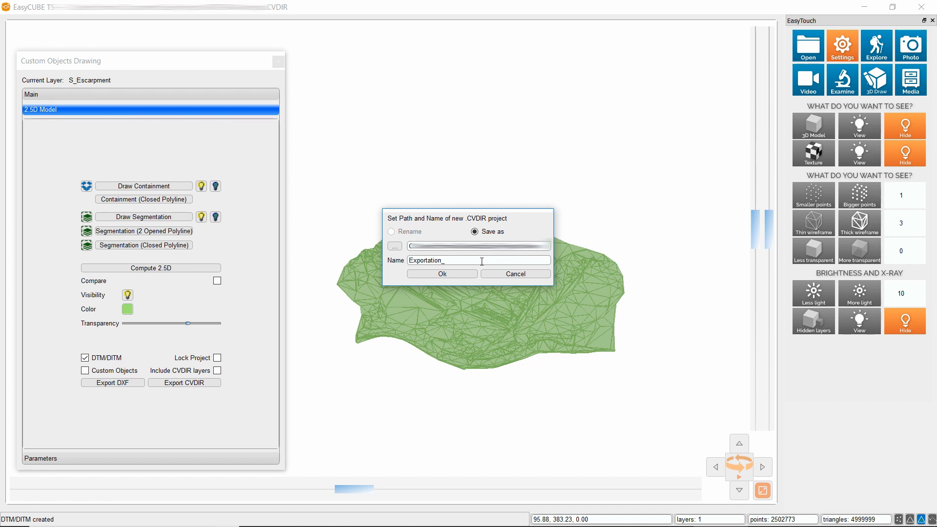
Name the new project Exportation_CVDIR, run the export, and close the Custom Objects Drawing window.
text(_CvD)
key(BackSpace)
text(VDIR)
click(453, 274)
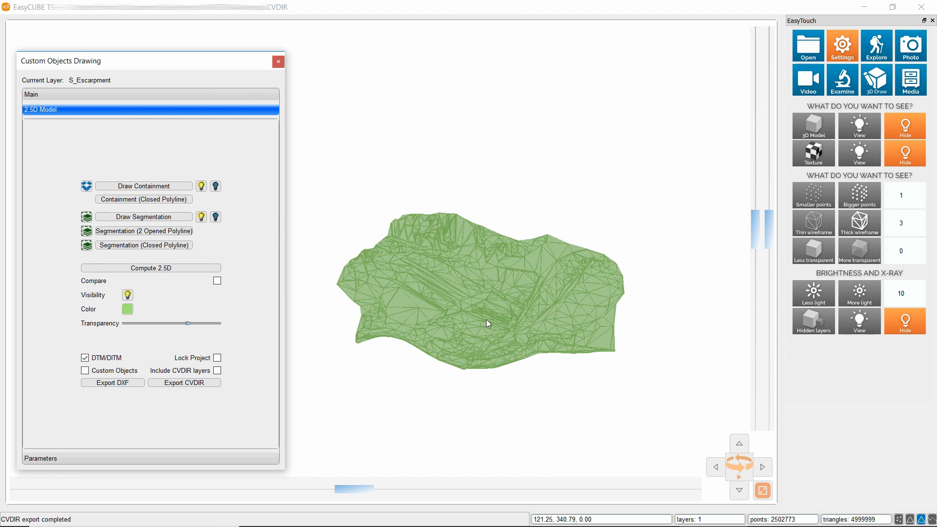
click(278, 61)
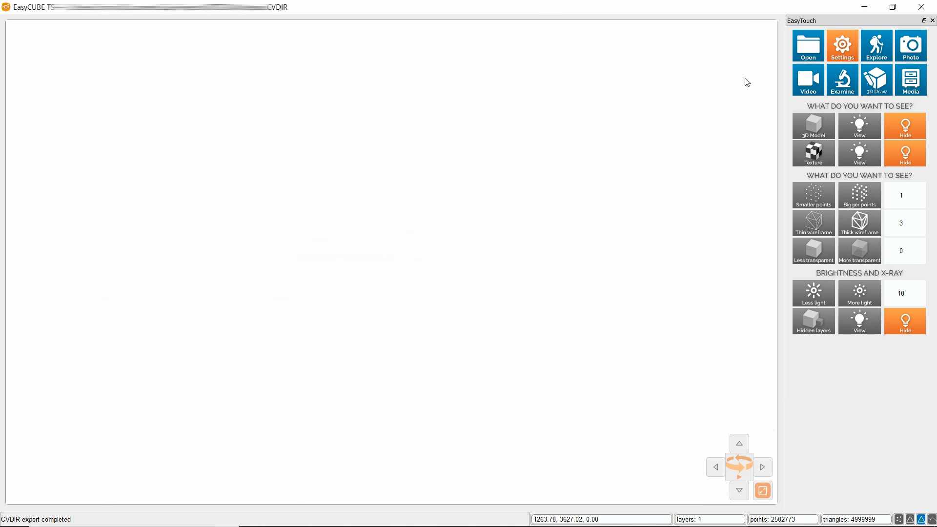
Set the Desktop folder EasyProjectsViews as the project folder and open Exportation_CVDIR.CVDIR.
click(807, 45)
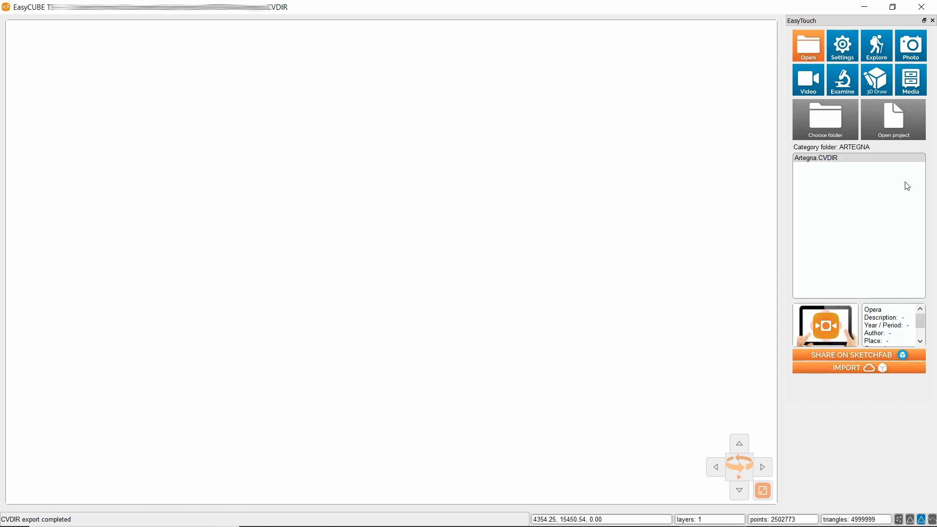
click(846, 122)
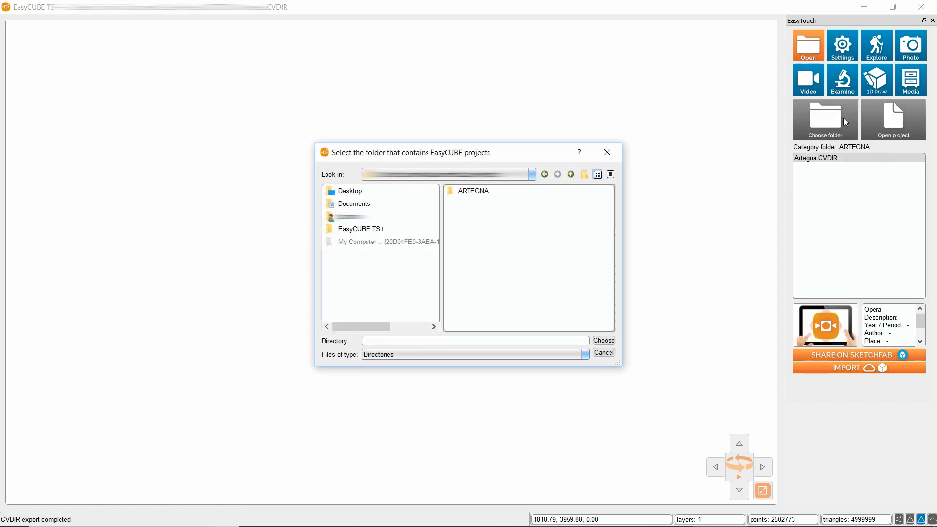
click(359, 193)
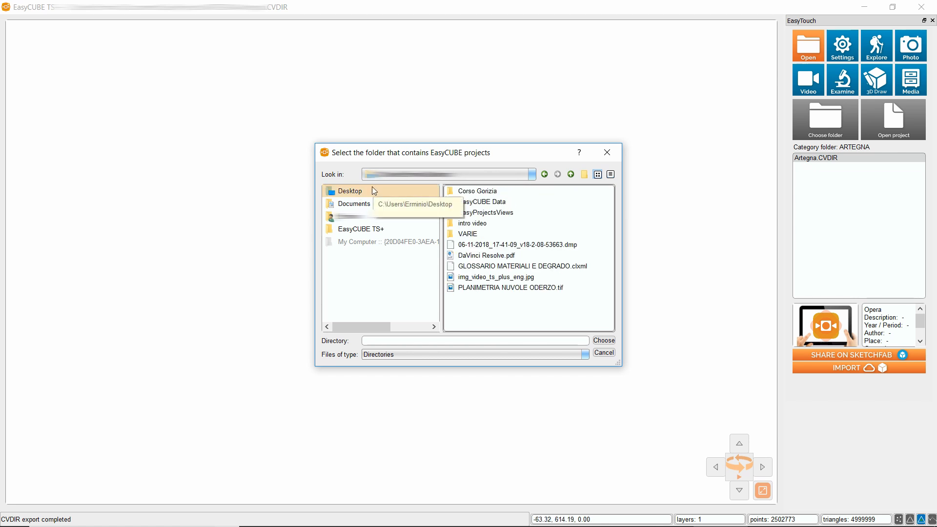
click(508, 213)
double_click(507, 213)
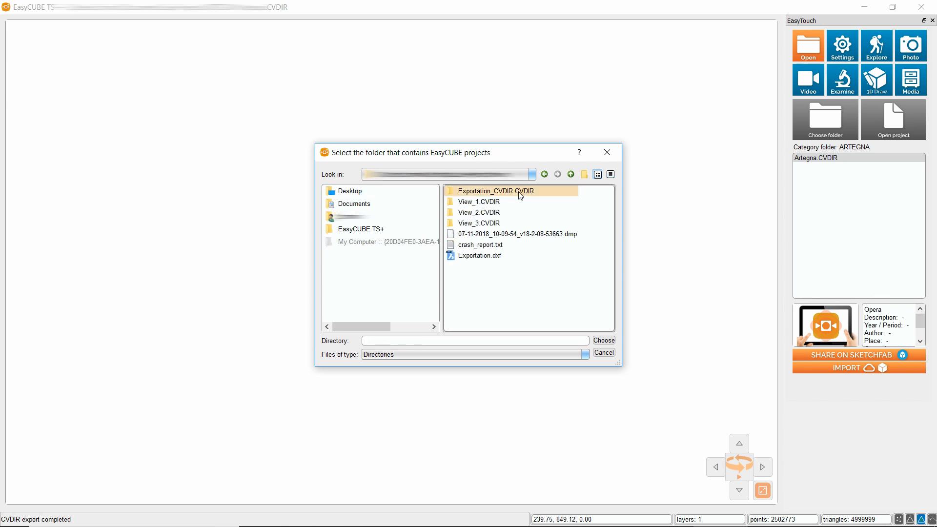
key(Escape)
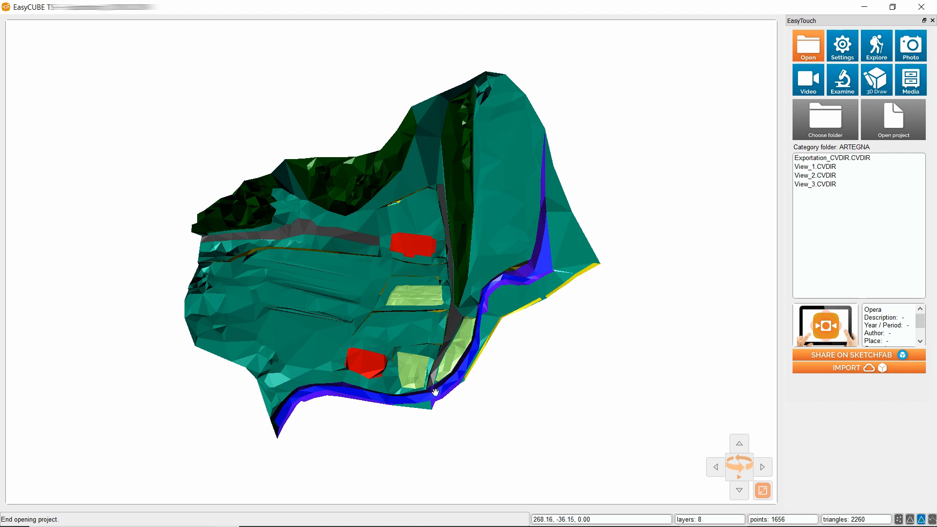
Open the layer manager for the exported project from the exploration tools.
click(838, 48)
click(887, 43)
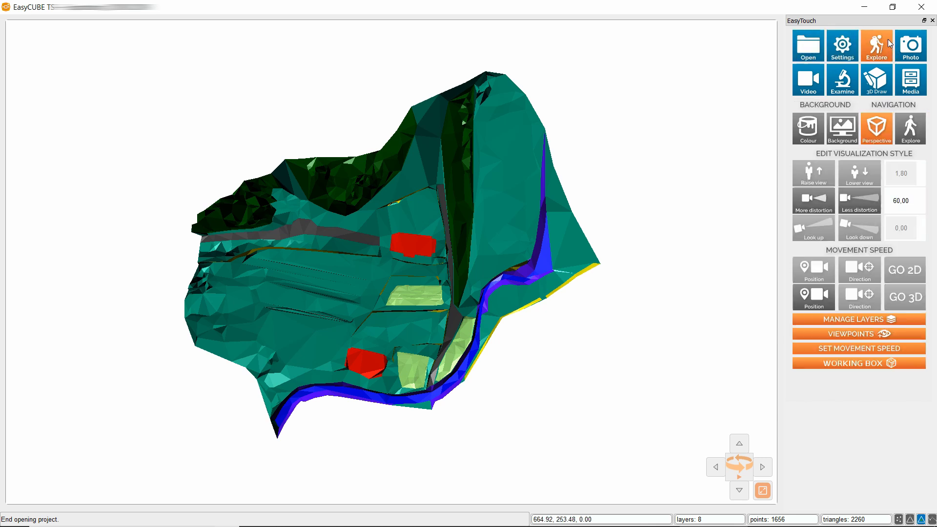
click(877, 320)
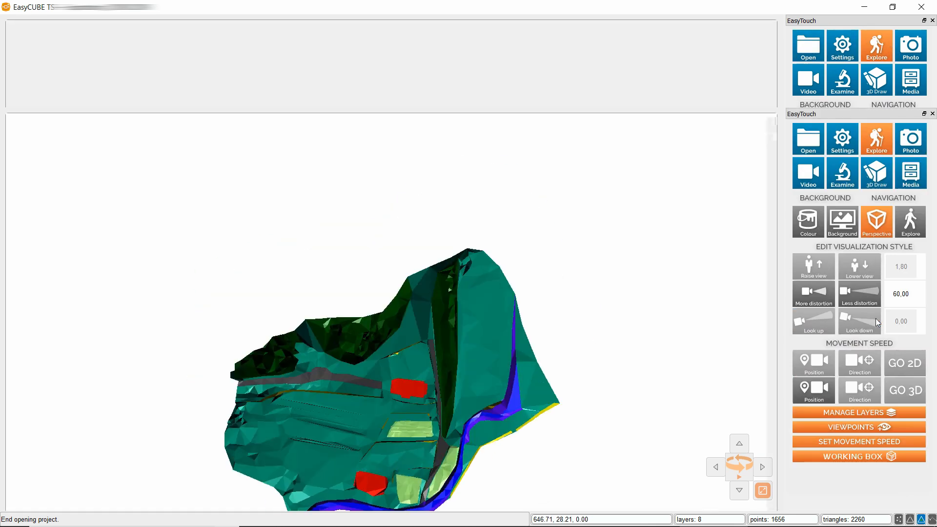